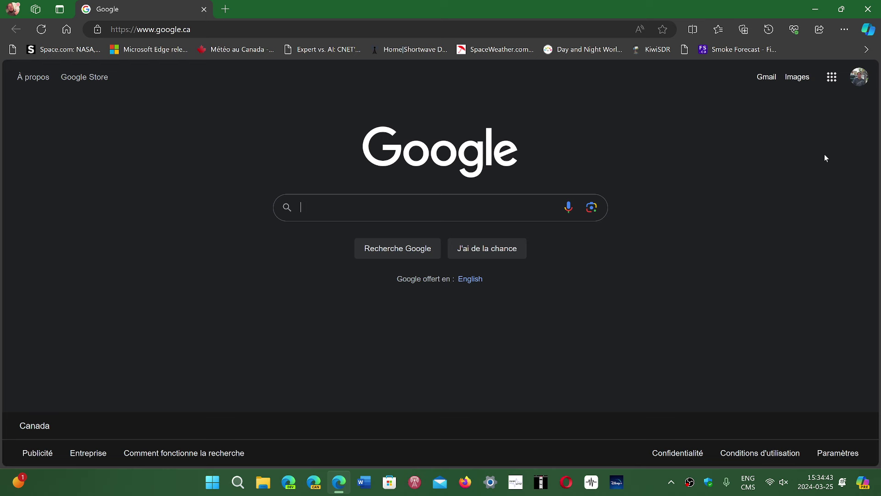
Open About Microsoft Edge from the Settings and more menu under Help and feedback
click(845, 33)
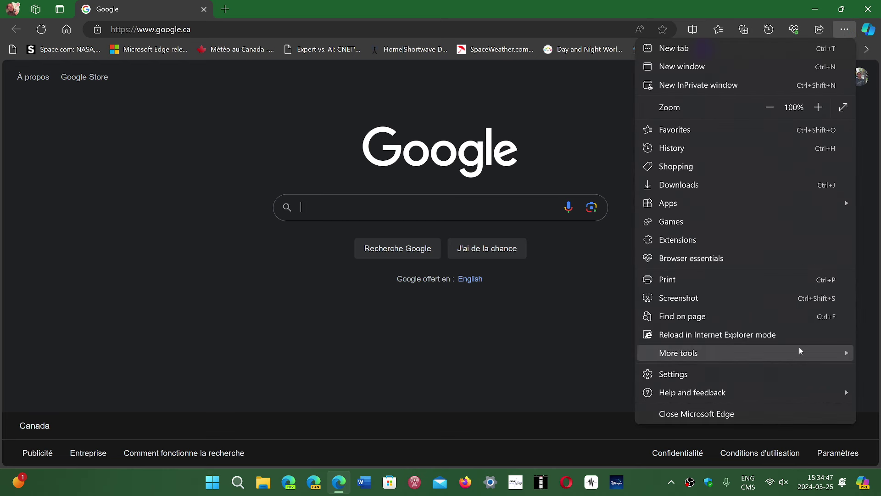
mouse_move(693, 392)
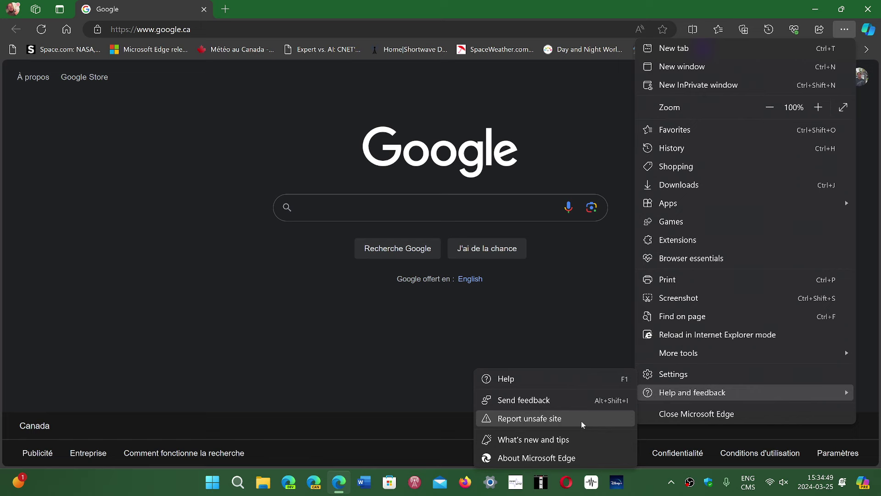
click(583, 454)
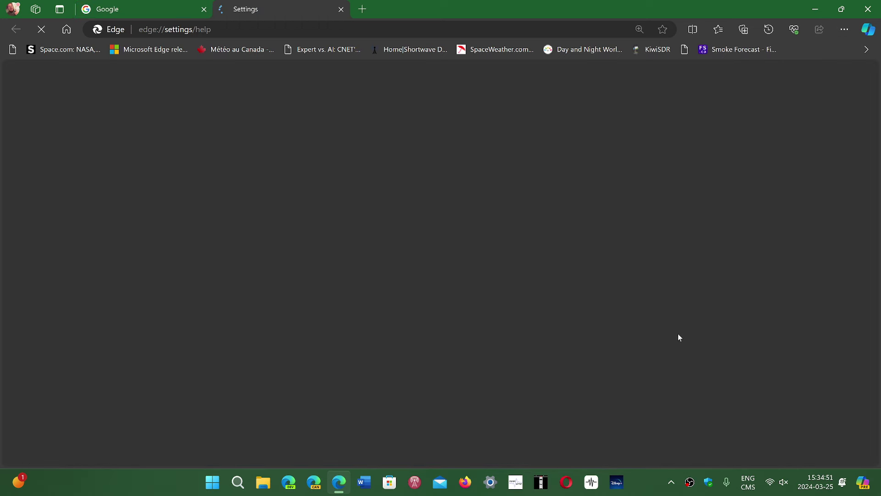